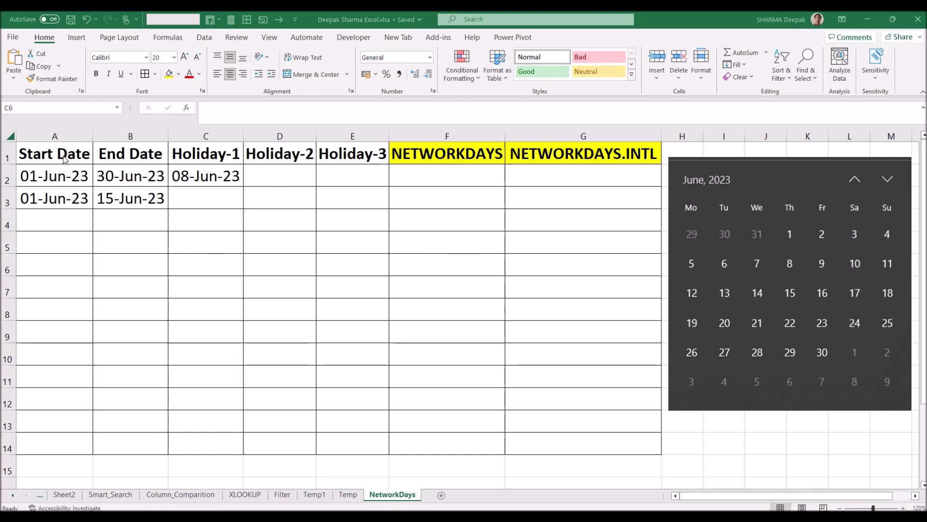
click(110, 154)
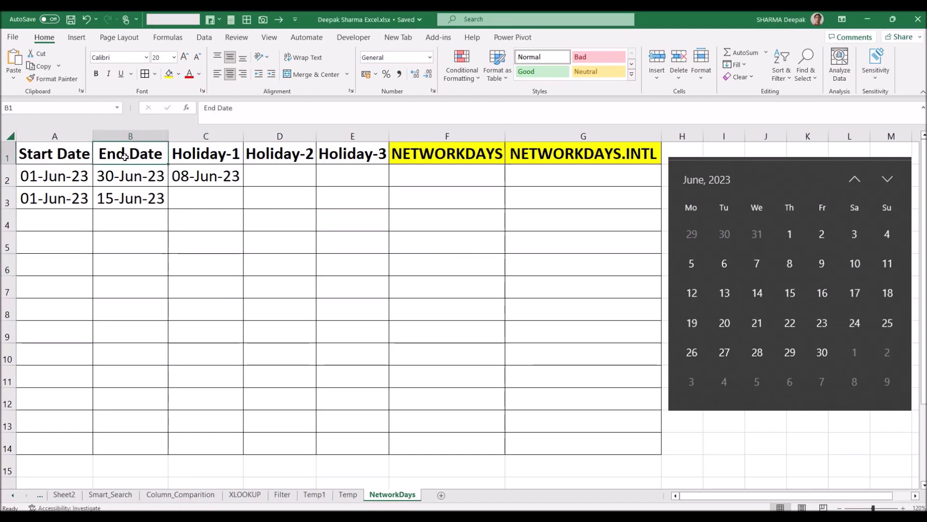
click(187, 156)
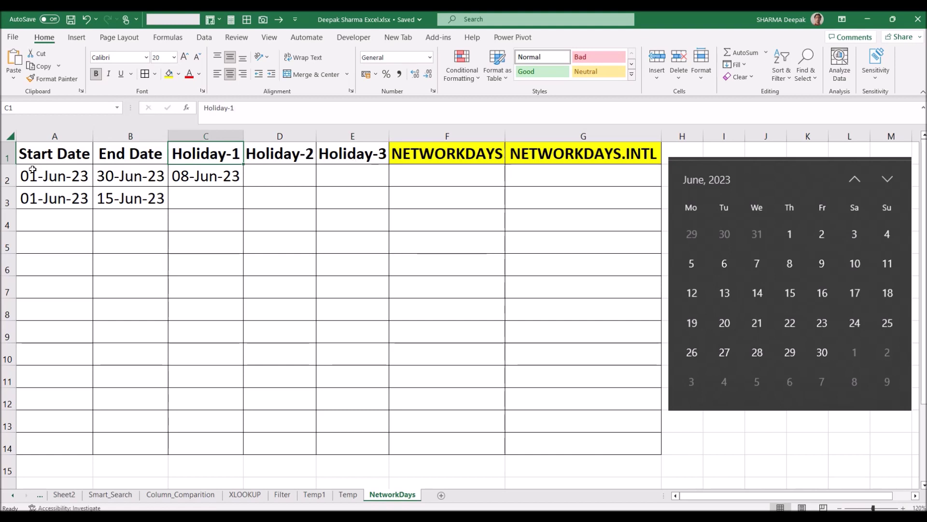
click(125, 175)
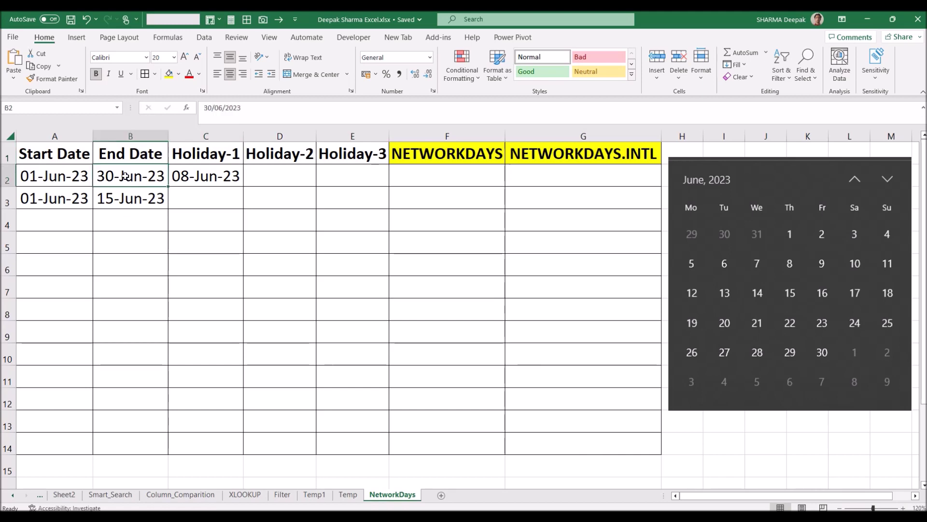
click(212, 177)
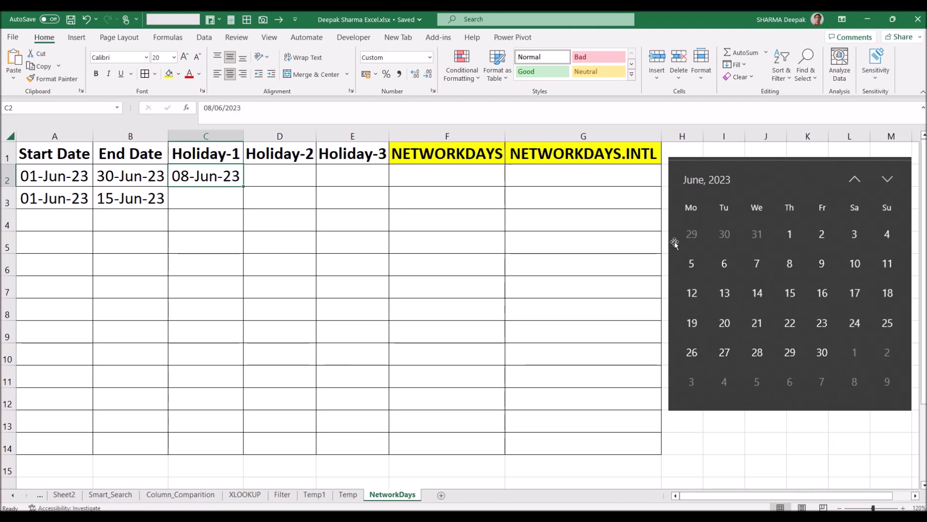
click(746, 234)
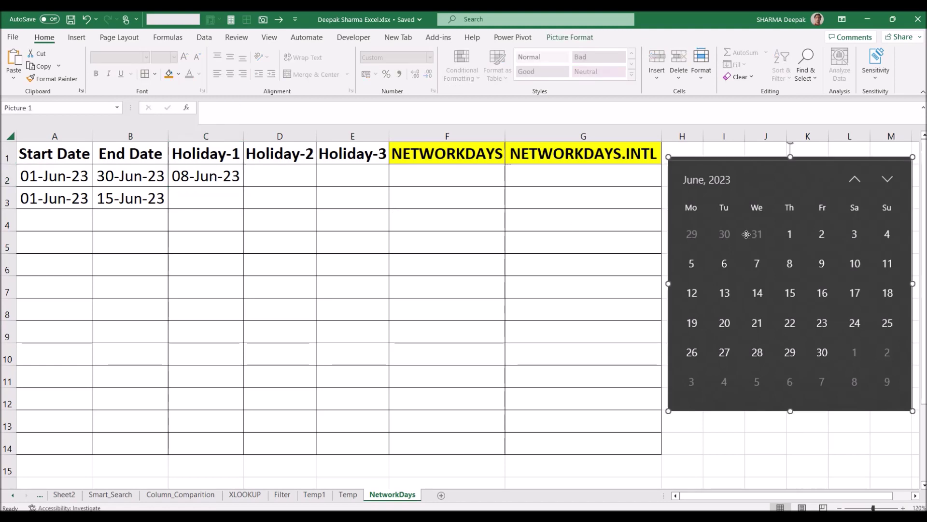
Start a NETWORKDAYS formula in F2 with A2 as the start date and B2 as the end date
click(456, 173)
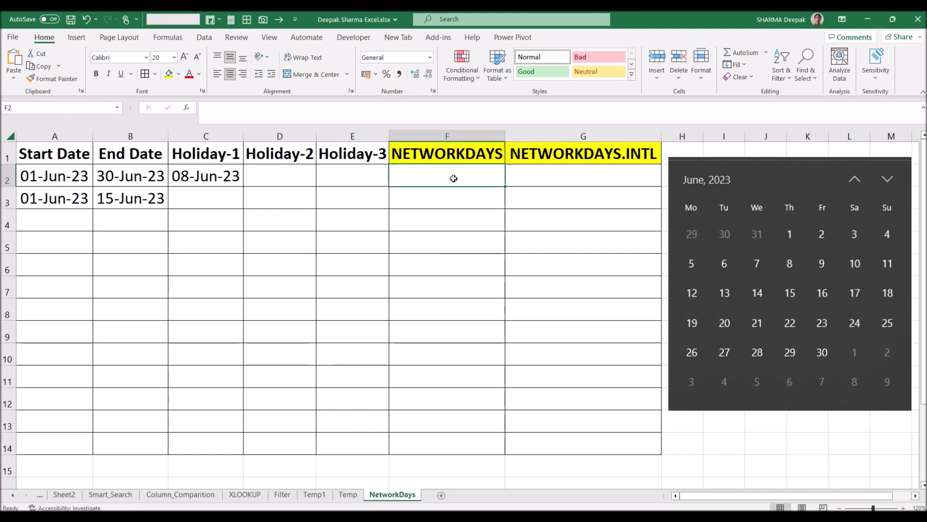
text(=netwro)
key(BackSpace)
key(BackSpace)
text(or)
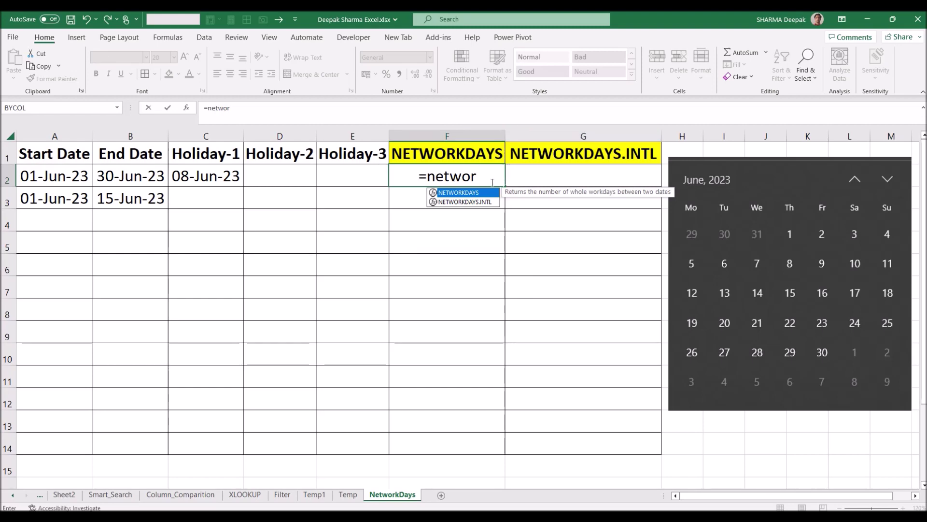
key(Tab)
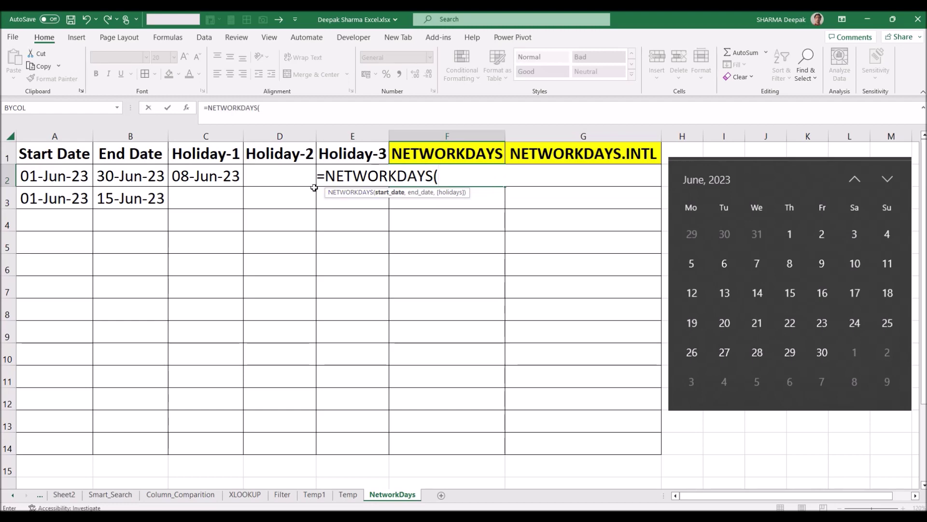
click(76, 176)
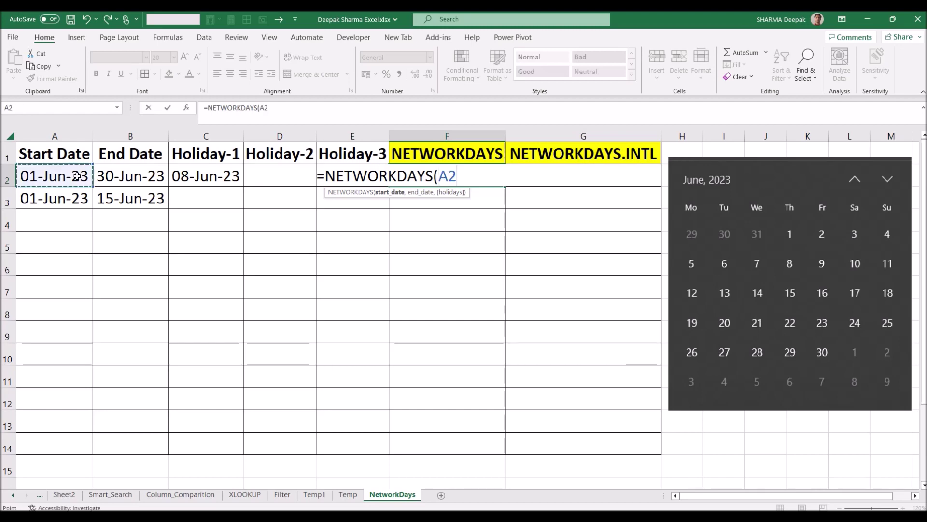
text(,)
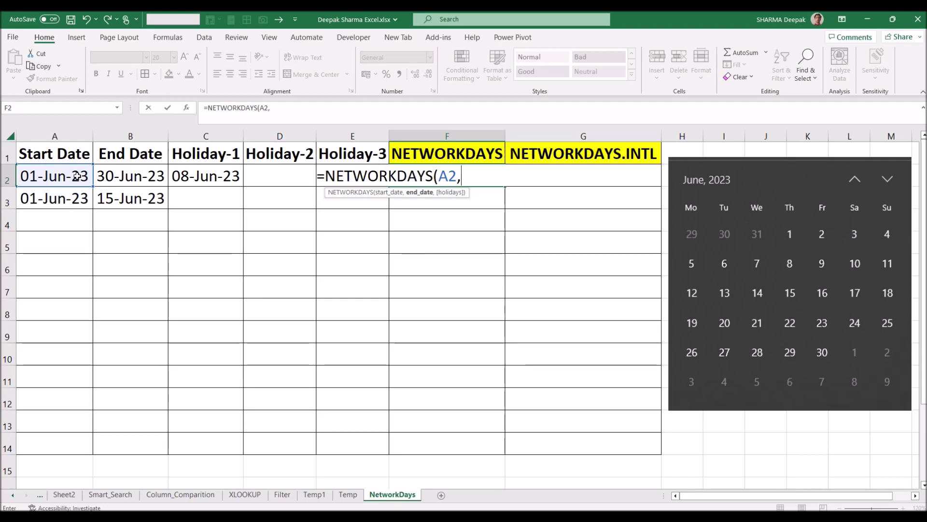
click(127, 175)
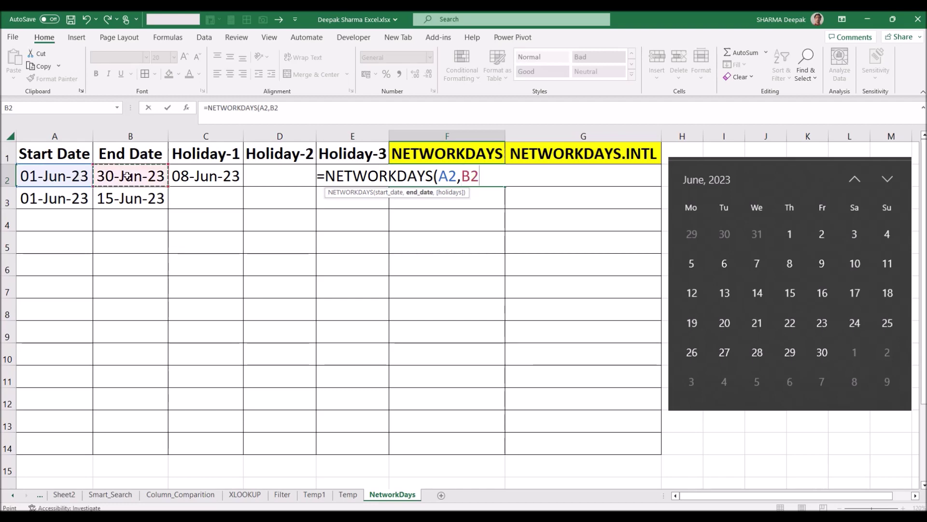
text(,)
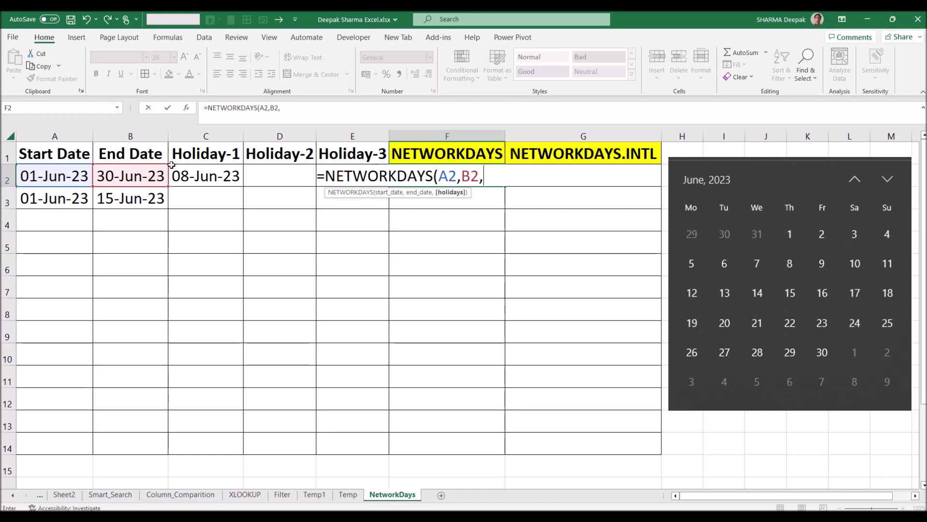
Add C2:E2 as the holidays argument and complete the NETWORKDAYS formula in F2
click(190, 175)
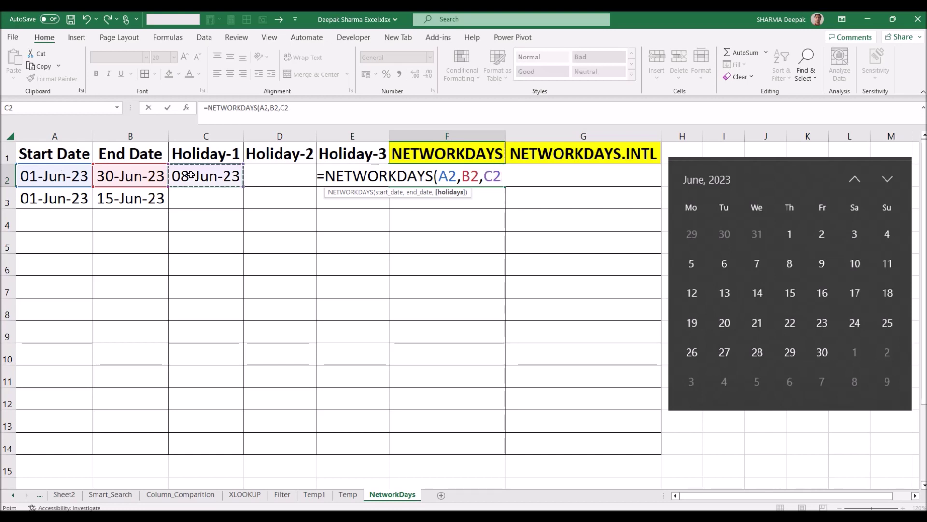
key(shift+Right)
key(shift+Right)
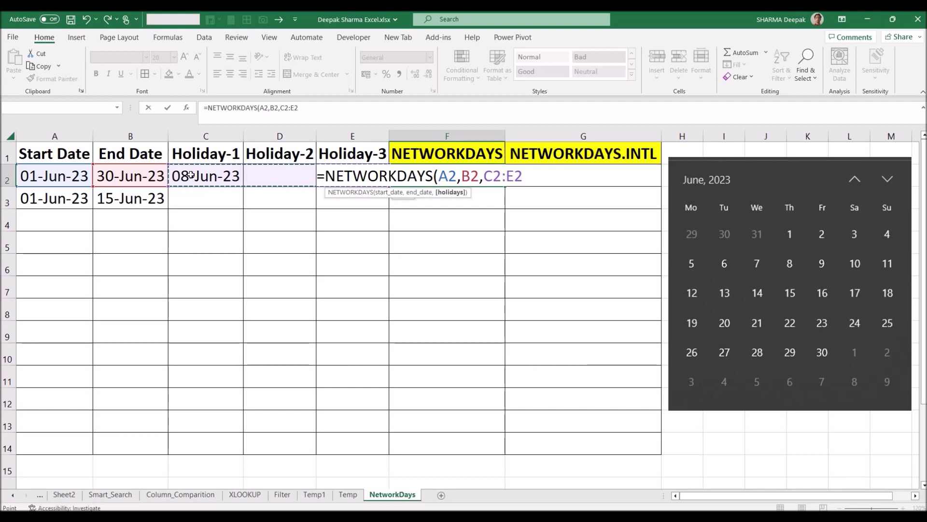
text())
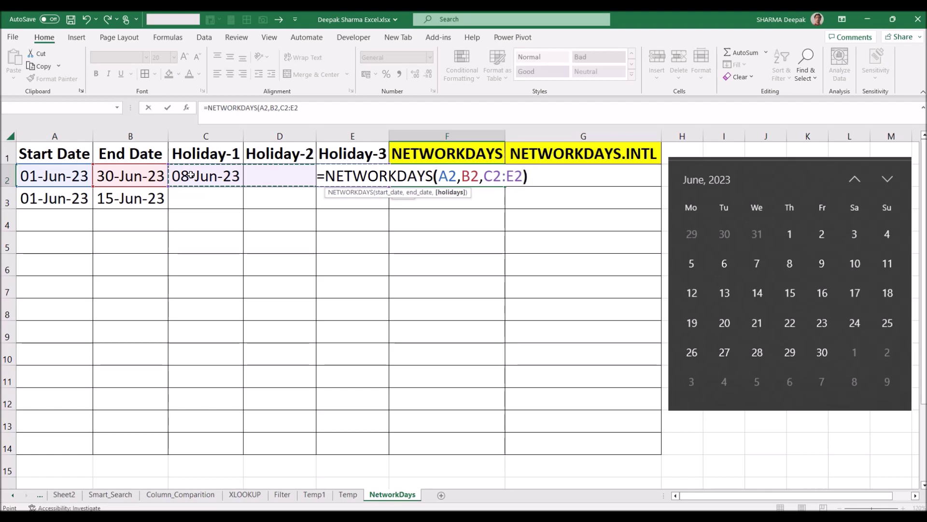
key(Return)
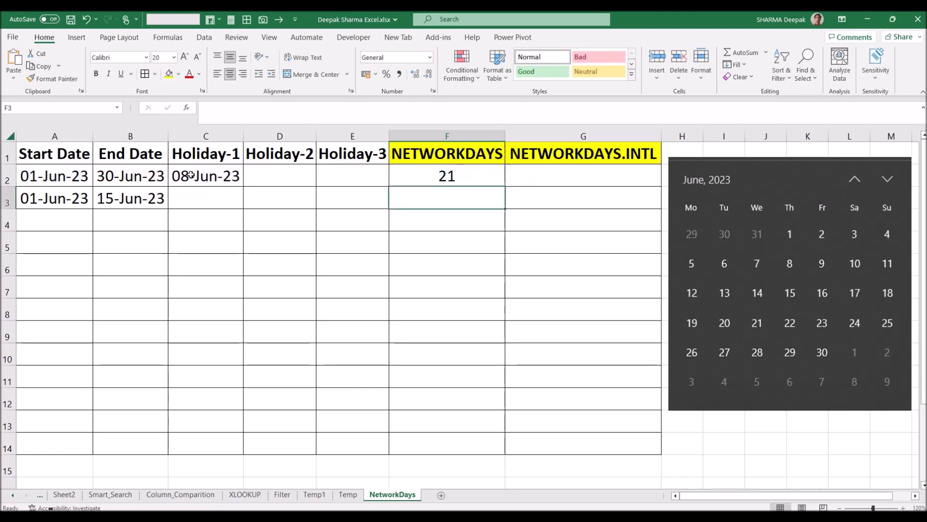
Delete the Holiday-1 date from C2 and check the recalculated NETWORKDAYS result in F2 against the calendar
click(424, 176)
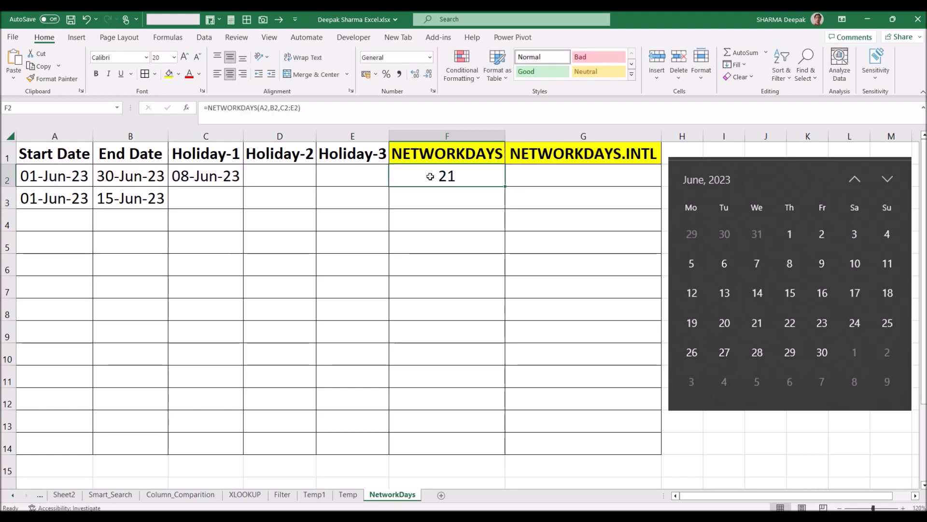
click(310, 173)
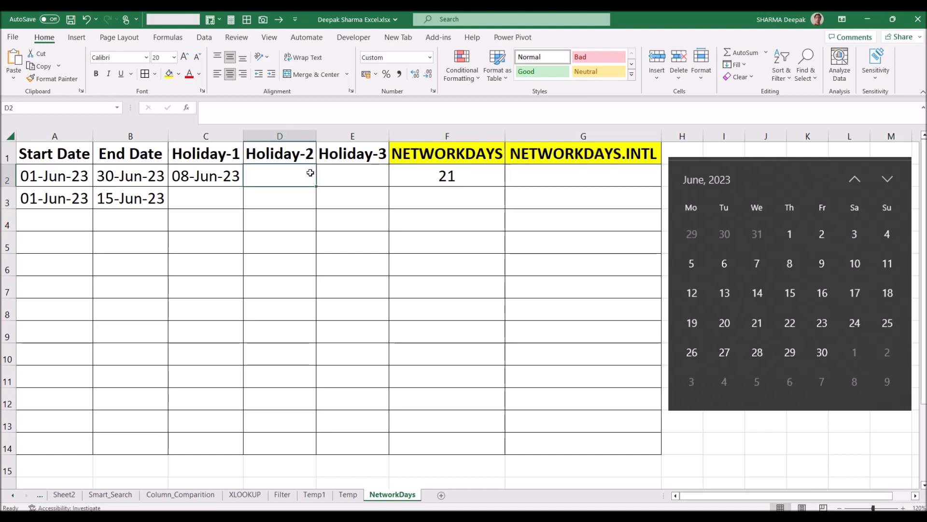
click(228, 177)
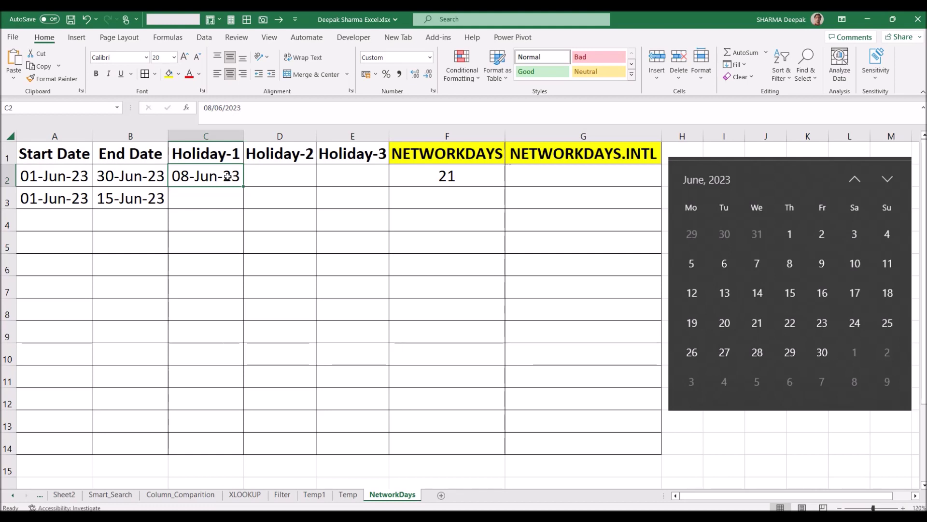
key(Delete)
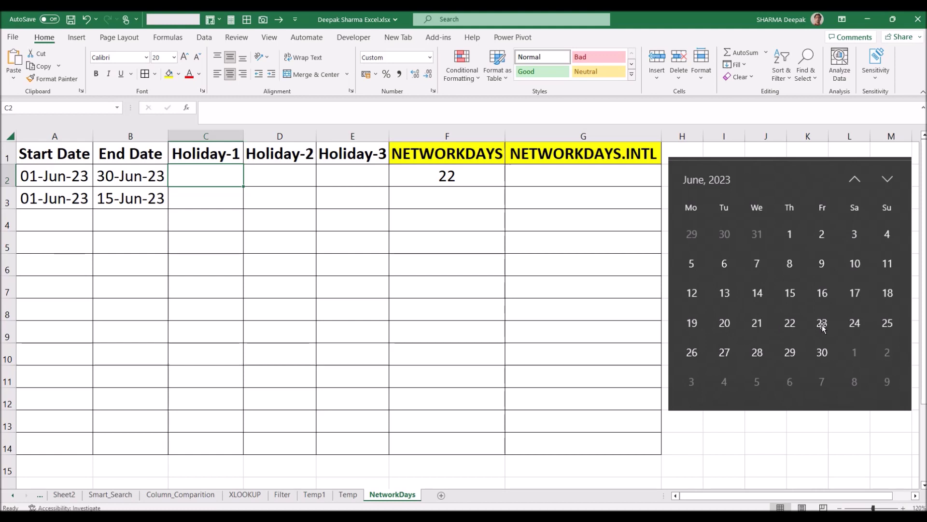
click(723, 305)
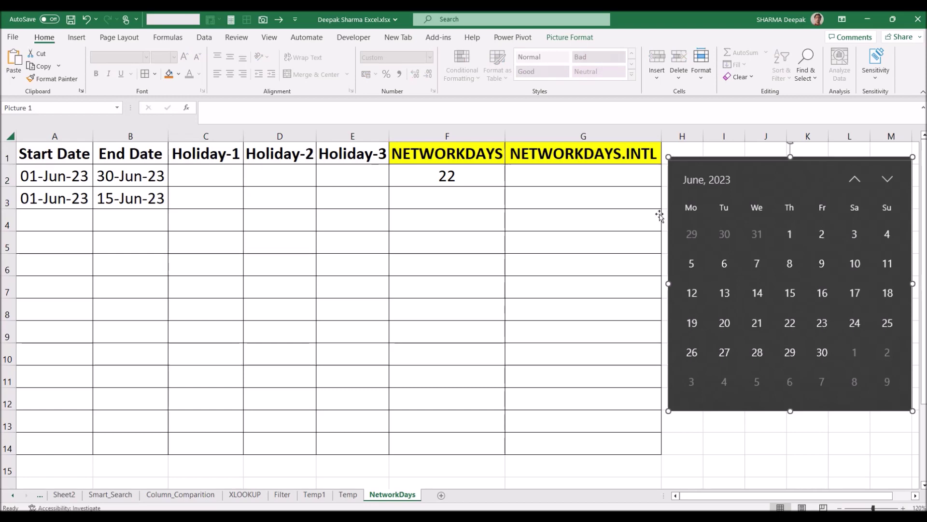
click(467, 176)
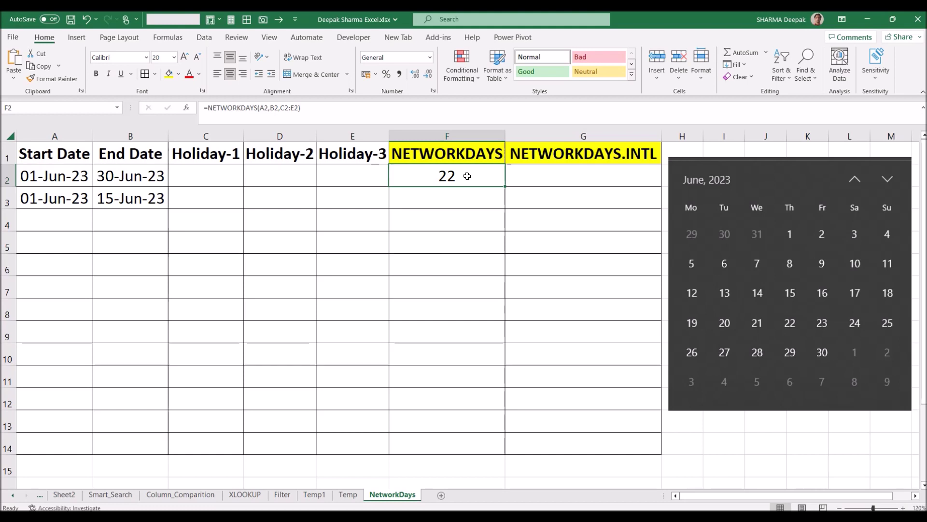
Enter 7 jun, 19 jun and 27 jun as the three holiday dates in C2, D2 and E2
click(227, 169)
text(7 jun)
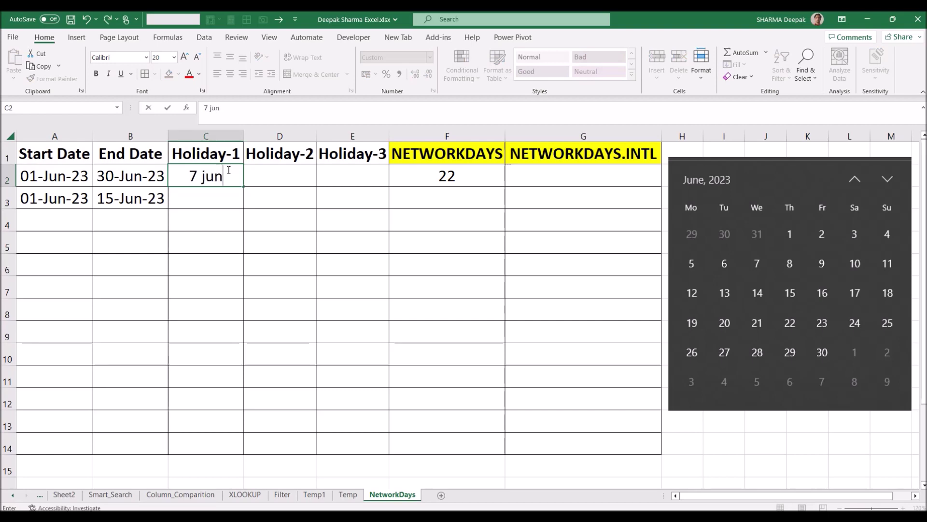
key(Tab)
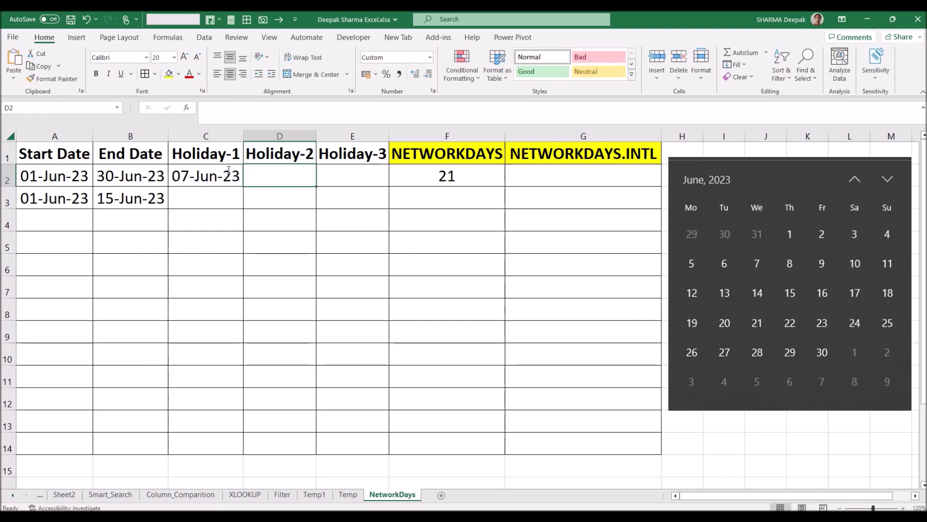
text(19 jun)
key(Tab)
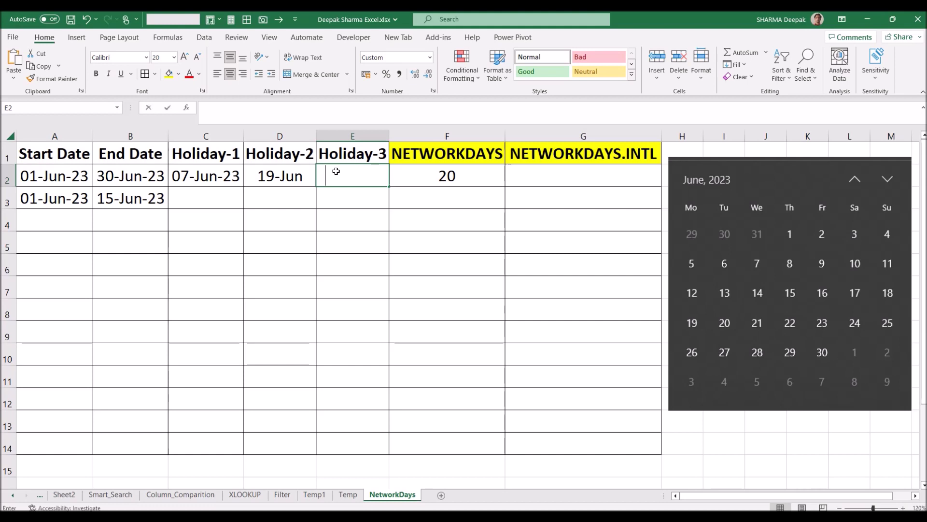
text(27 jun)
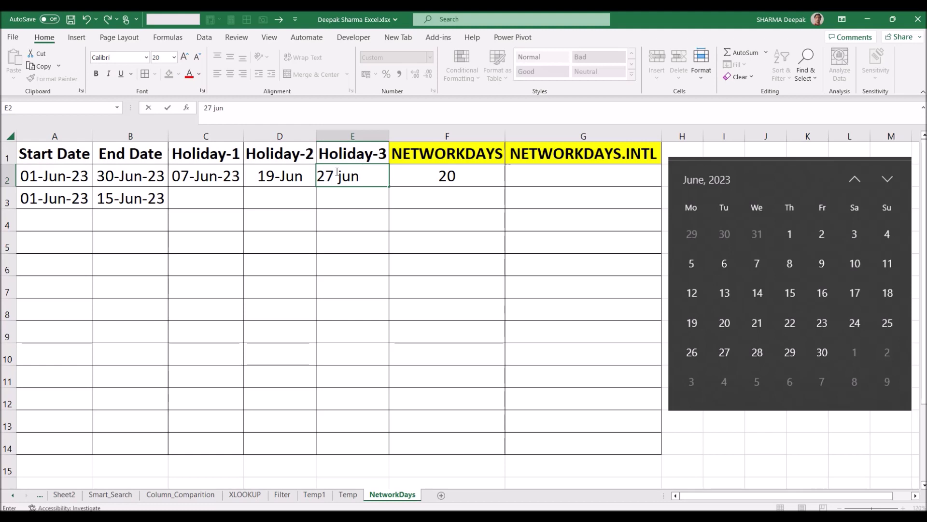
key(Return)
click(444, 168)
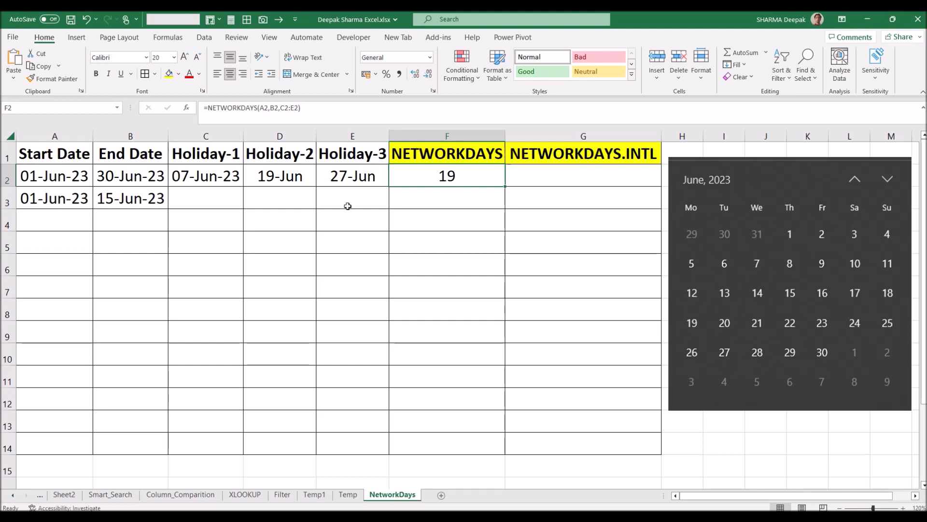
click(224, 176)
drag(224, 176, 337, 177)
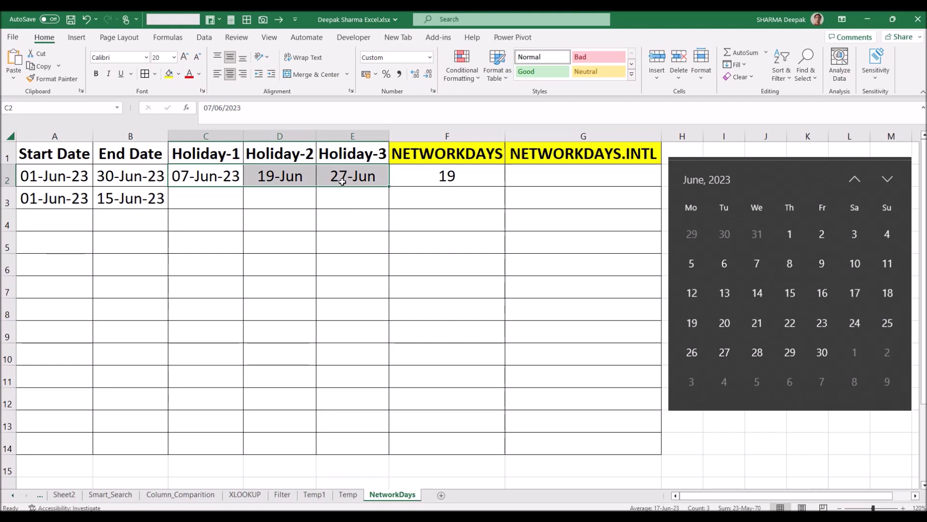
click(339, 200)
click(424, 185)
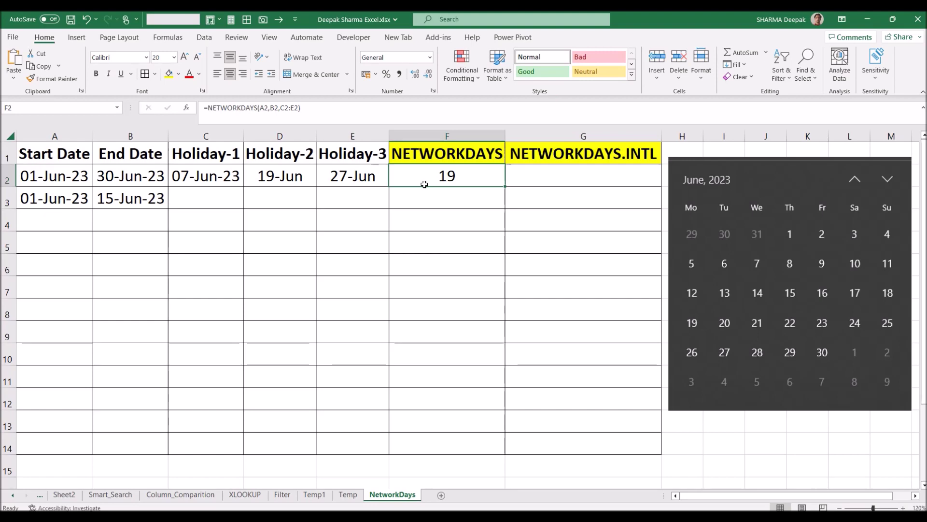
Start a NETWORKDAYS.INTL formula in G2 with A2 as the start date and B2 as the end date
click(561, 182)
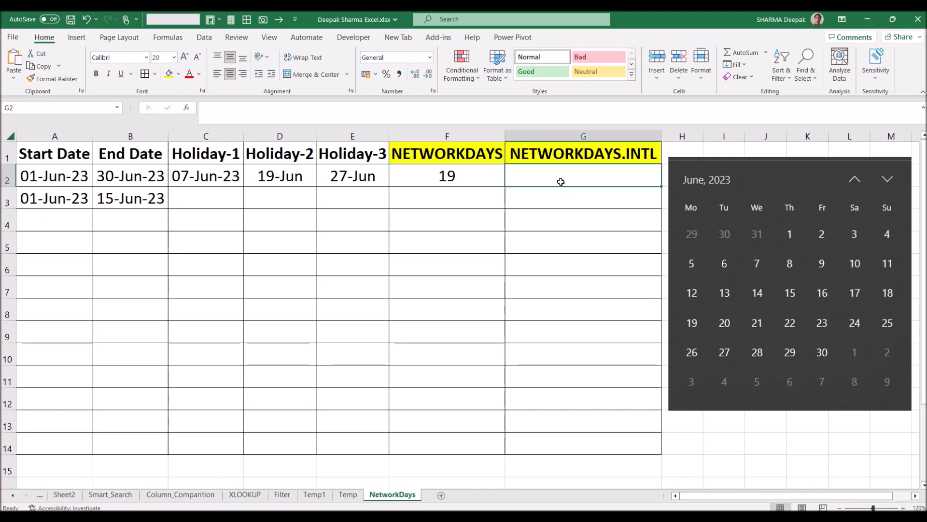
text(=n)
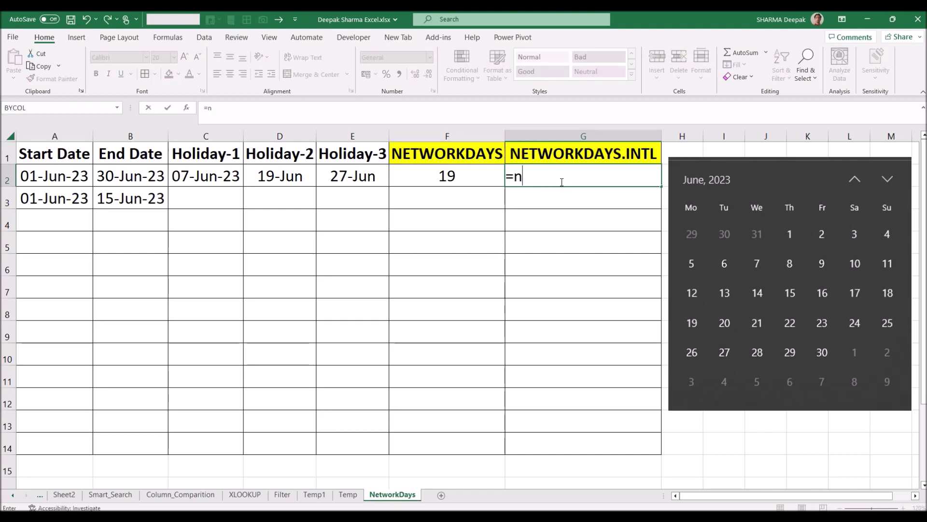
text(e)
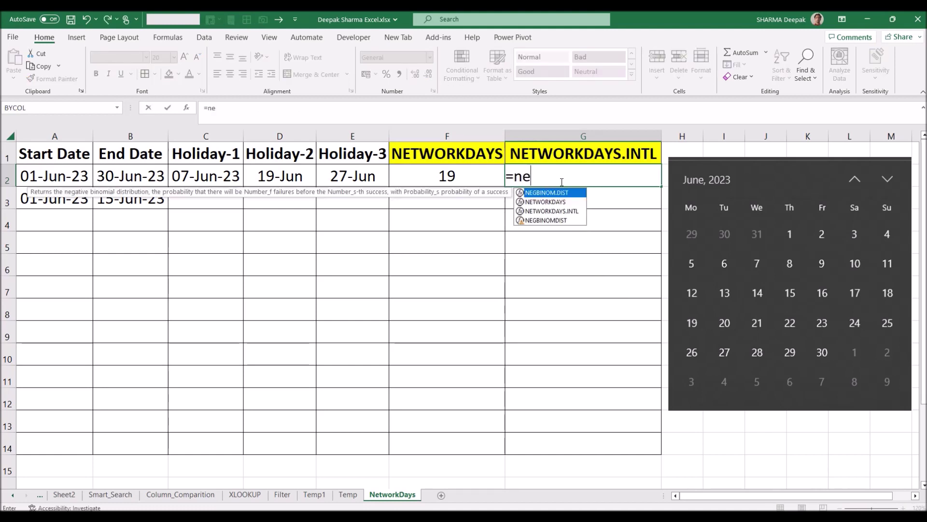
text(two)
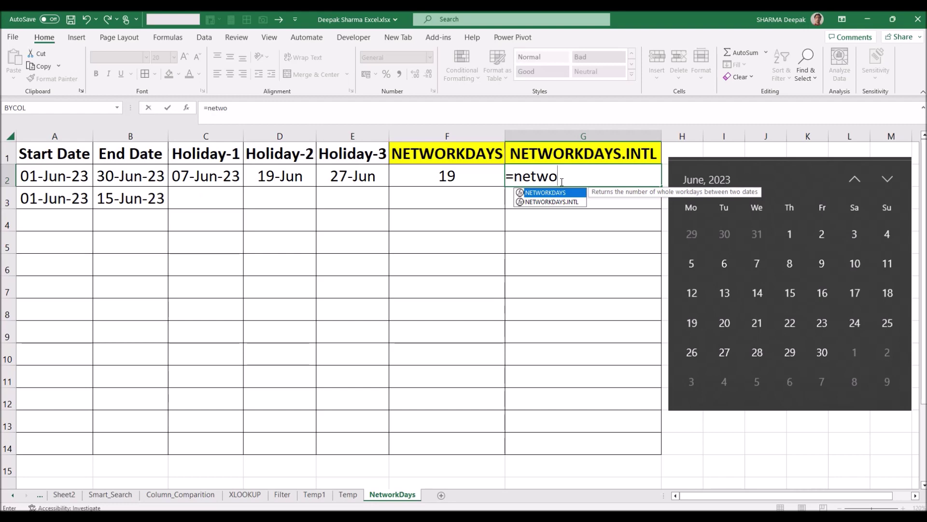
key(Down)
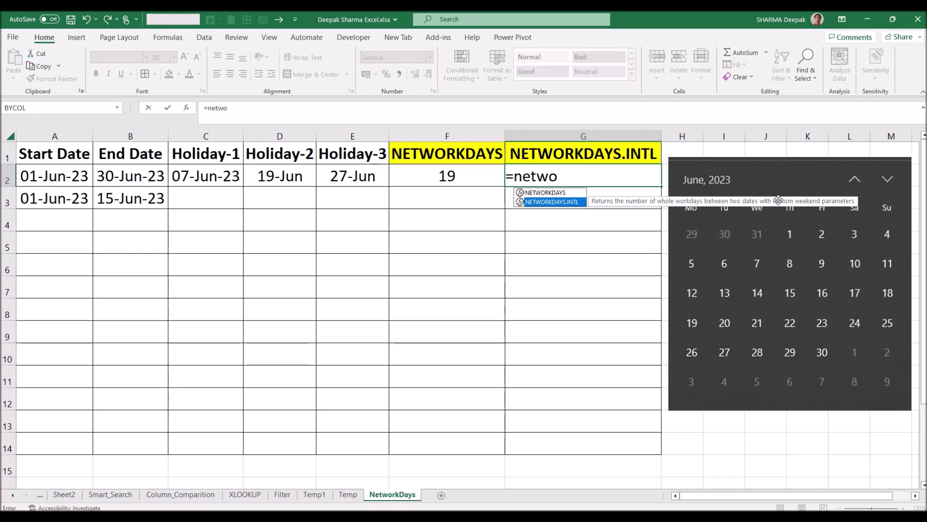
key(Tab)
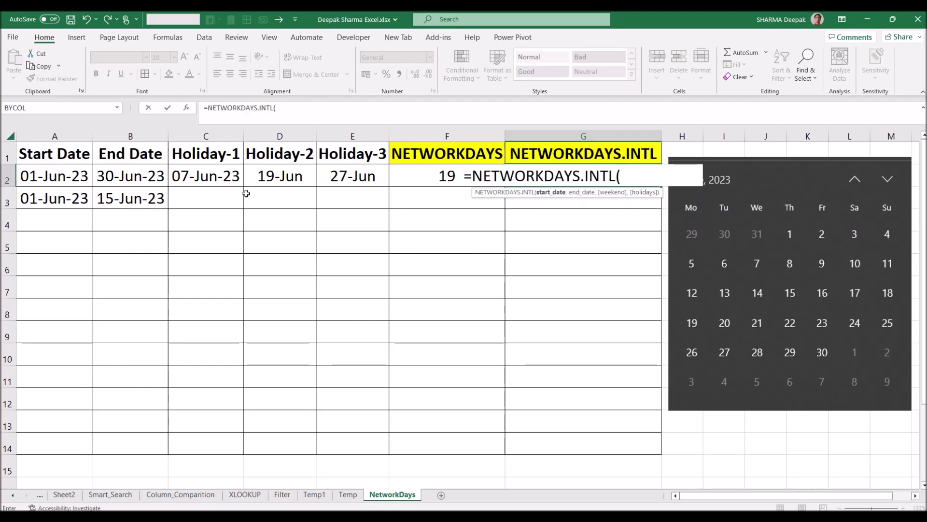
click(43, 174)
text(,)
click(114, 177)
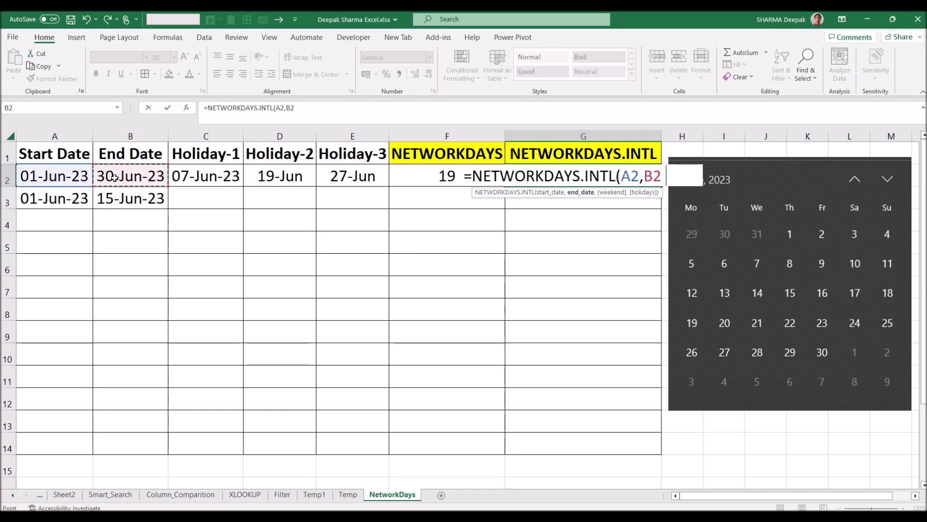
Set the weekend argument of the G2 formula to 11, Sunday only
text(,)
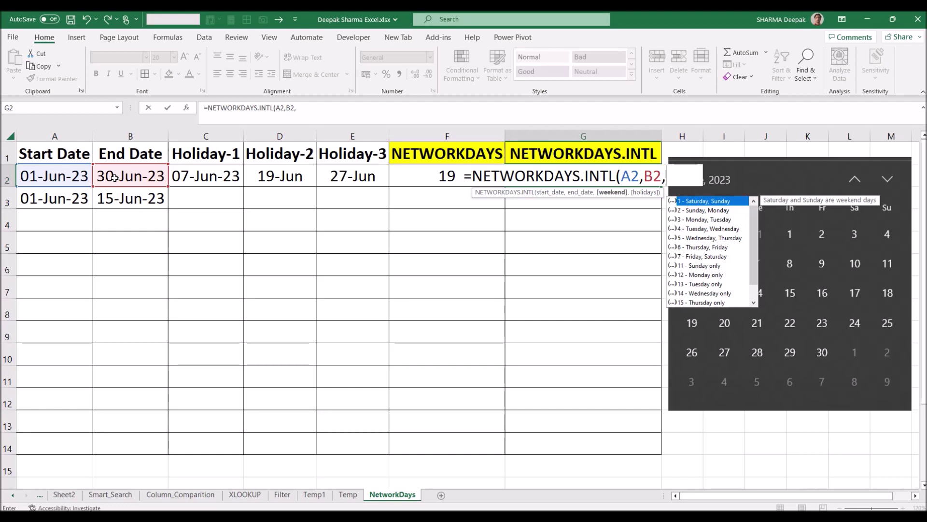
text(1)
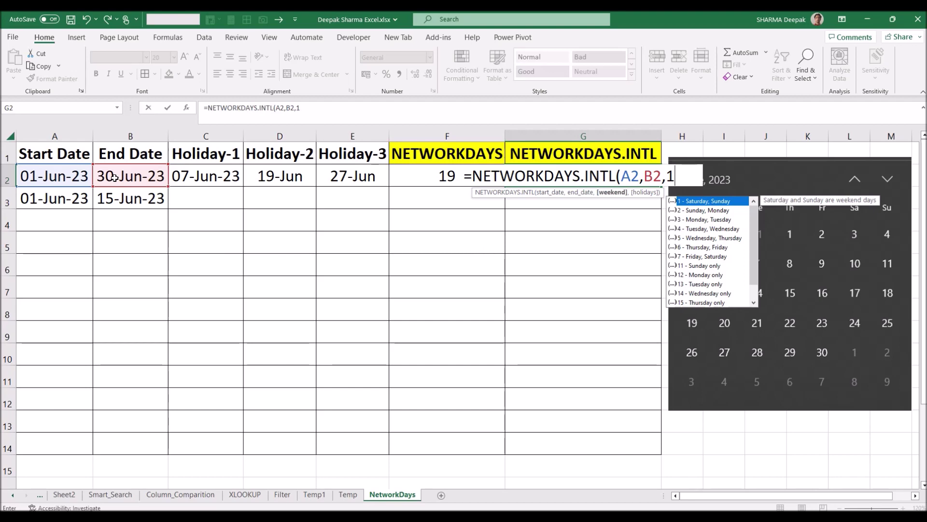
click(699, 266)
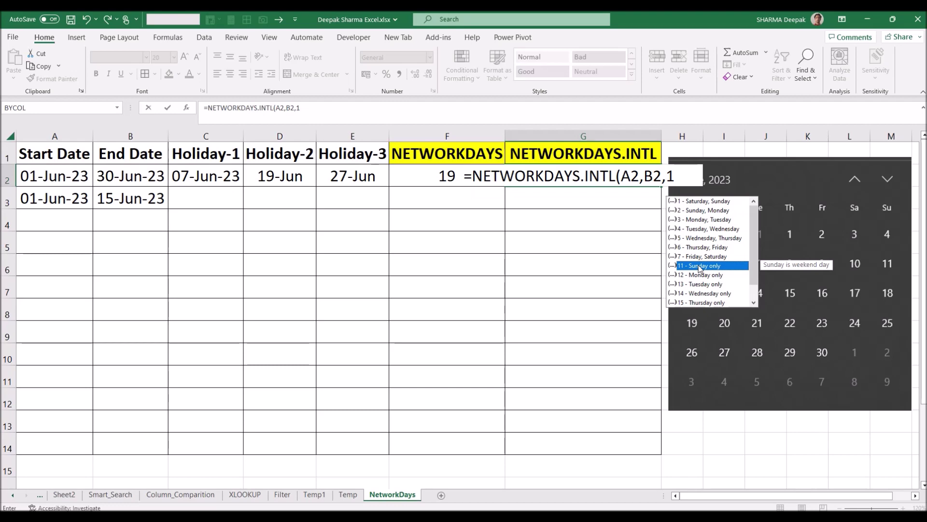
double_click(699, 266)
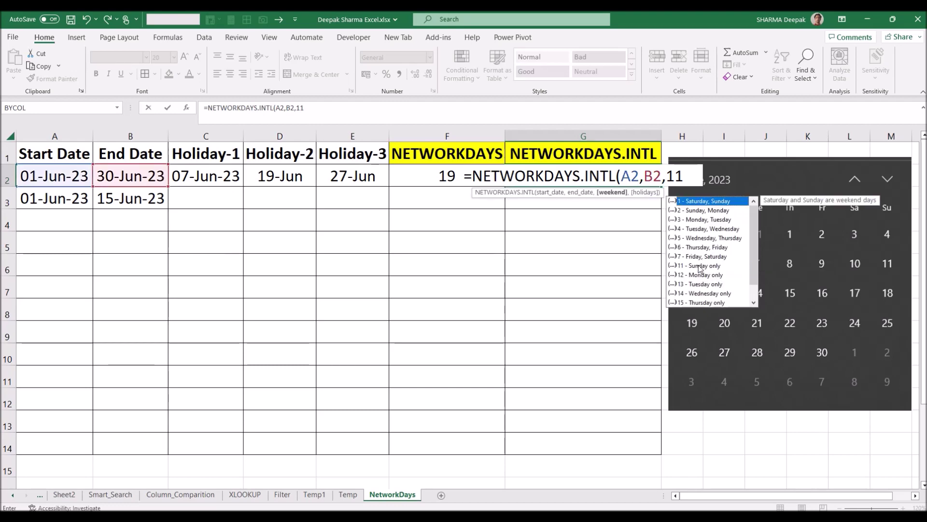
Add C2:E2 as the holidays argument and complete the NETWORKDAYS.INTL formula in G2
text())
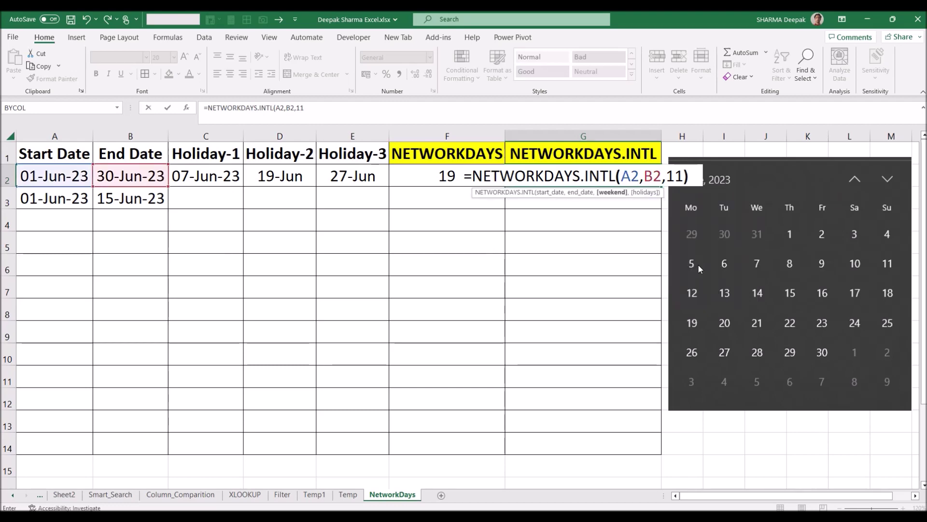
key(BackSpace)
text(,)
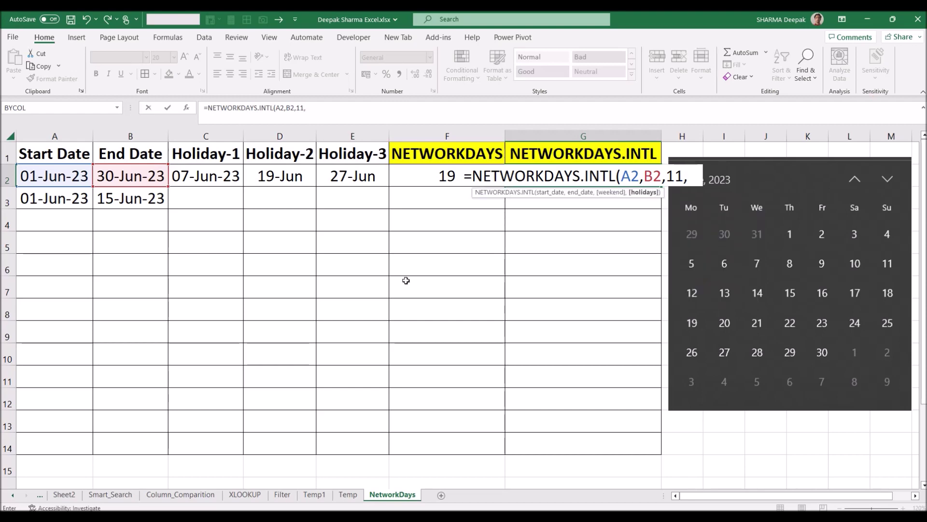
drag(217, 178, 337, 178)
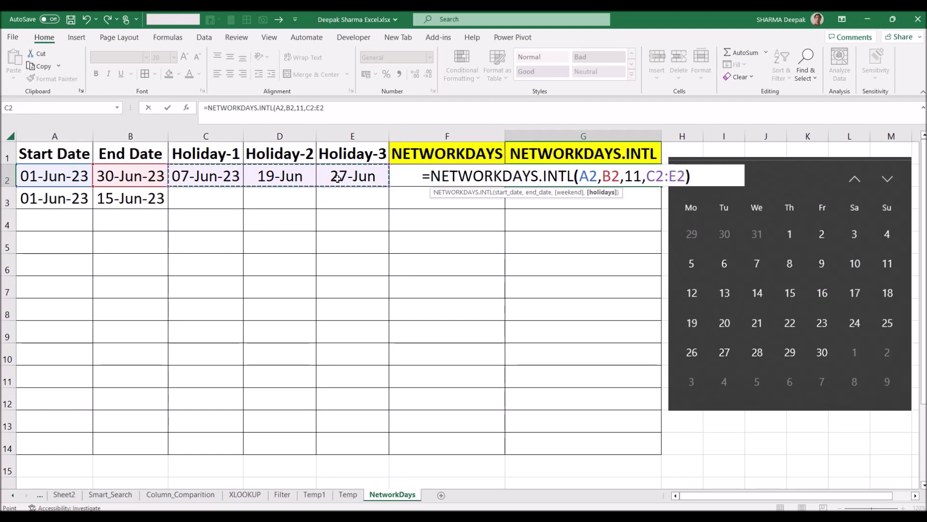
text())
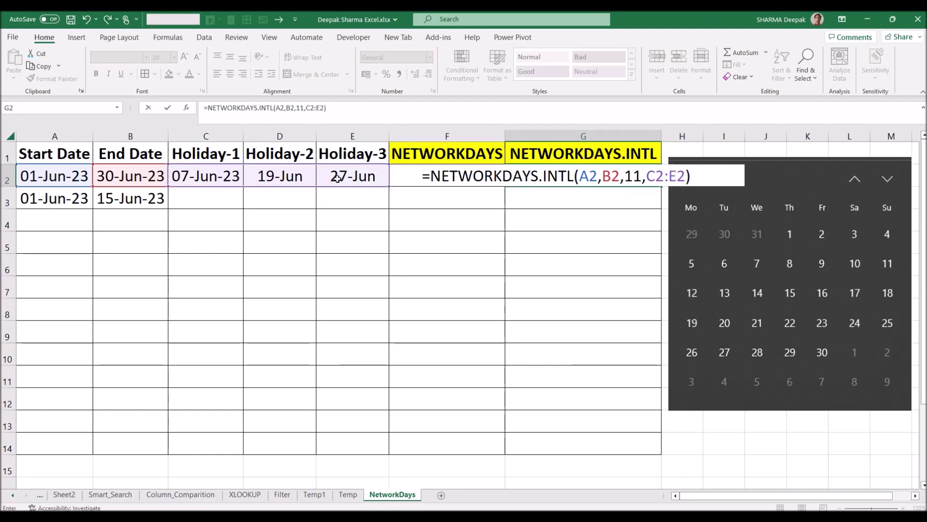
key(Return)
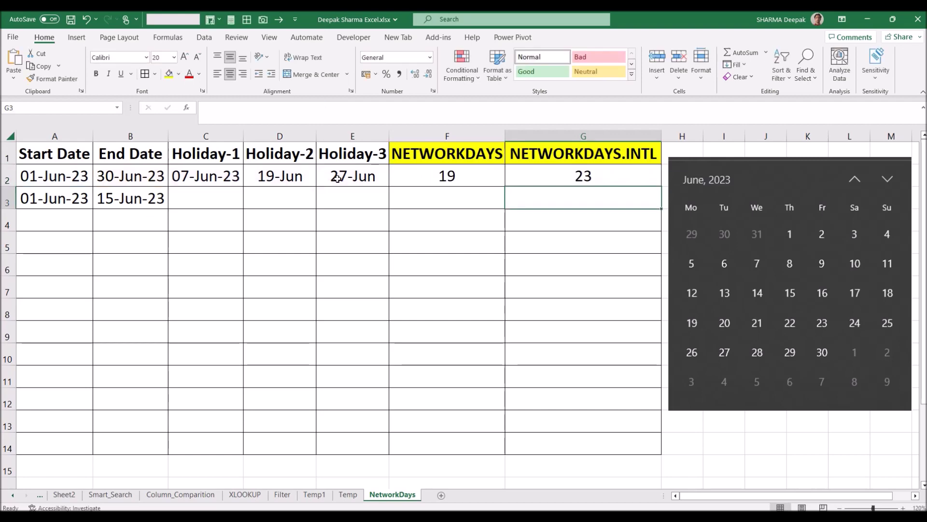
Compare the NETWORKDAYS.INTL formula and result in G2 with the NETWORKDAYS formula and result in F2
click(539, 183)
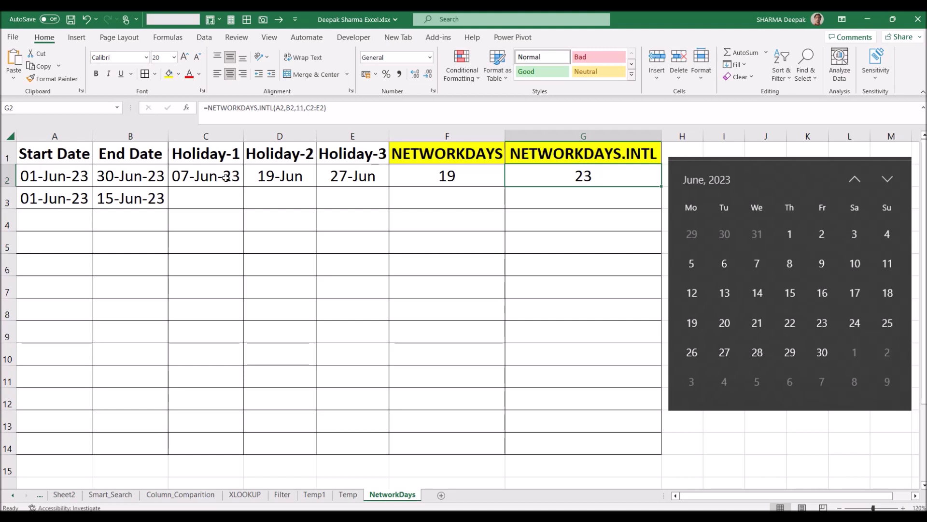
click(548, 191)
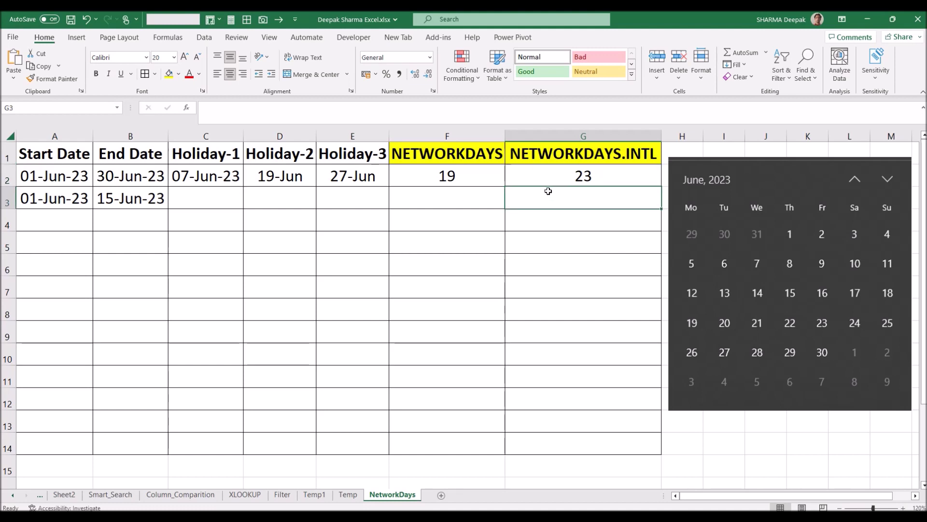
click(584, 178)
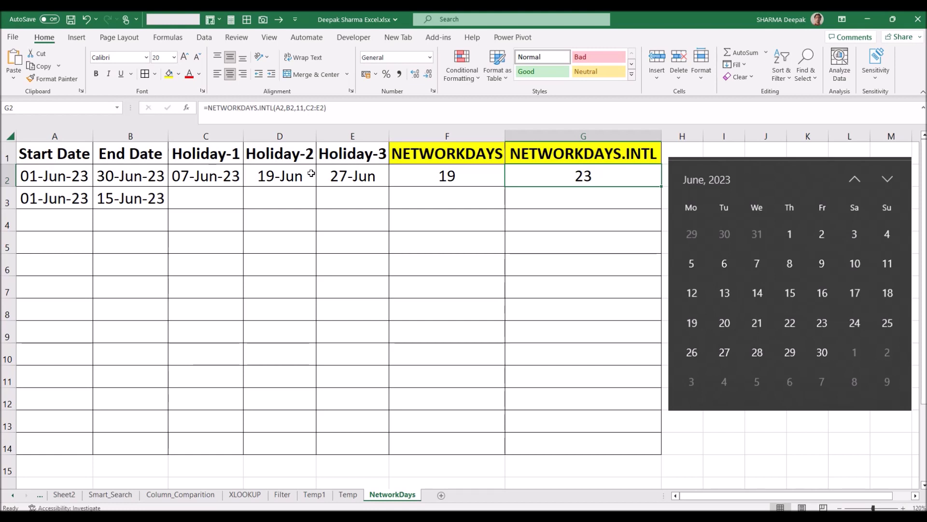
click(429, 182)
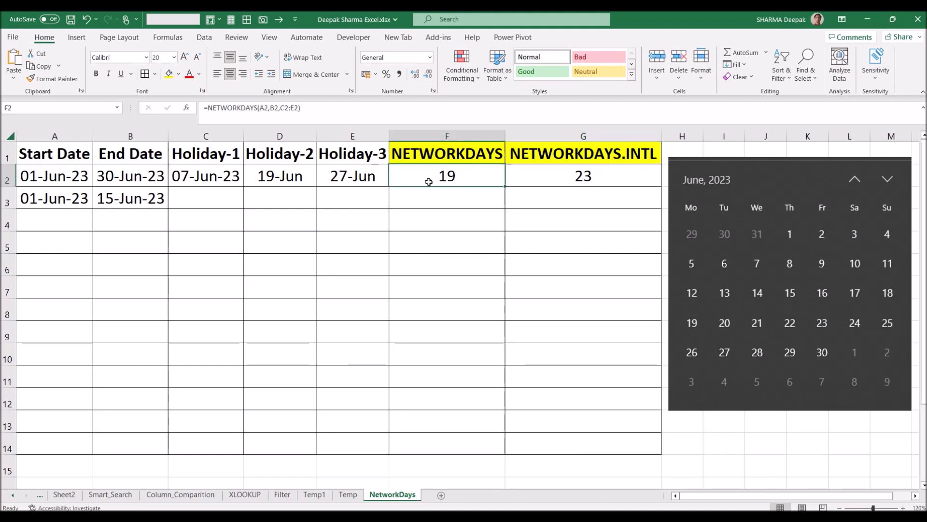
click(568, 174)
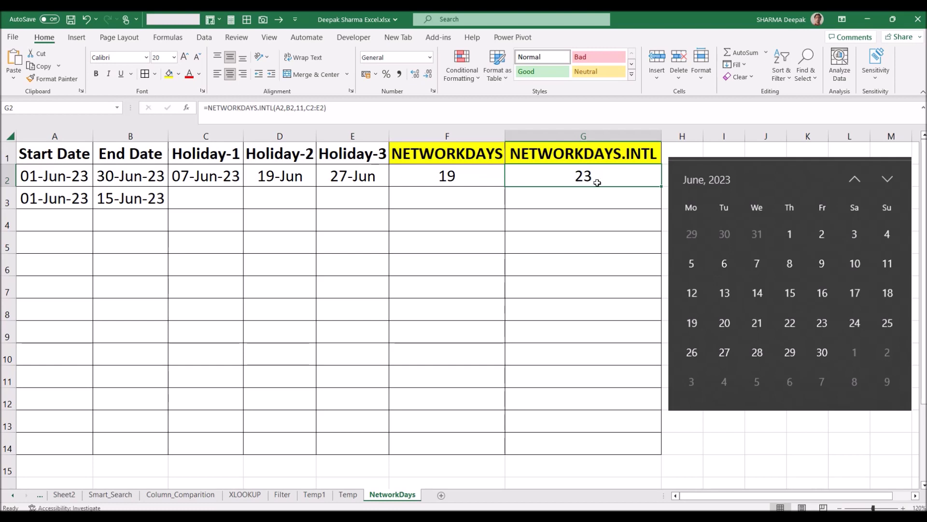
click(483, 172)
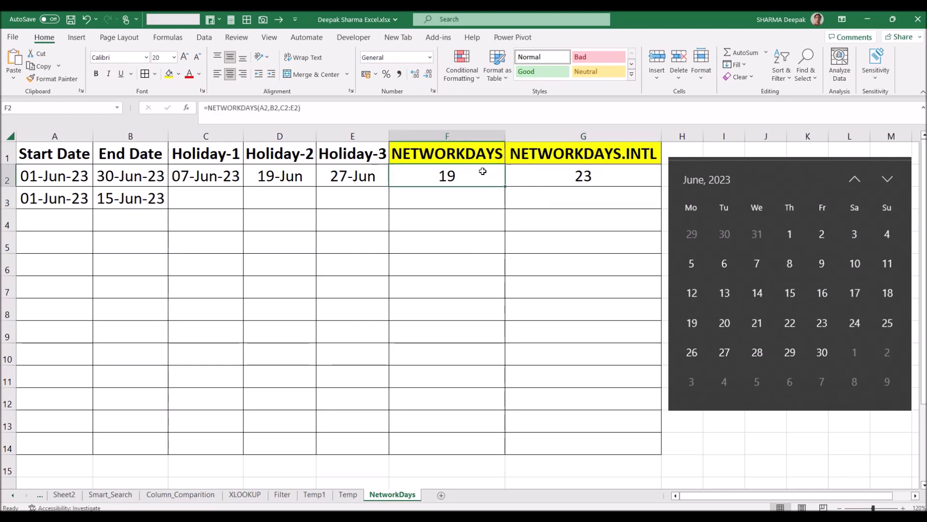
click(534, 178)
Copy the formulas in F2:G2 to F3:G3 for the second pair of dates
click(486, 198)
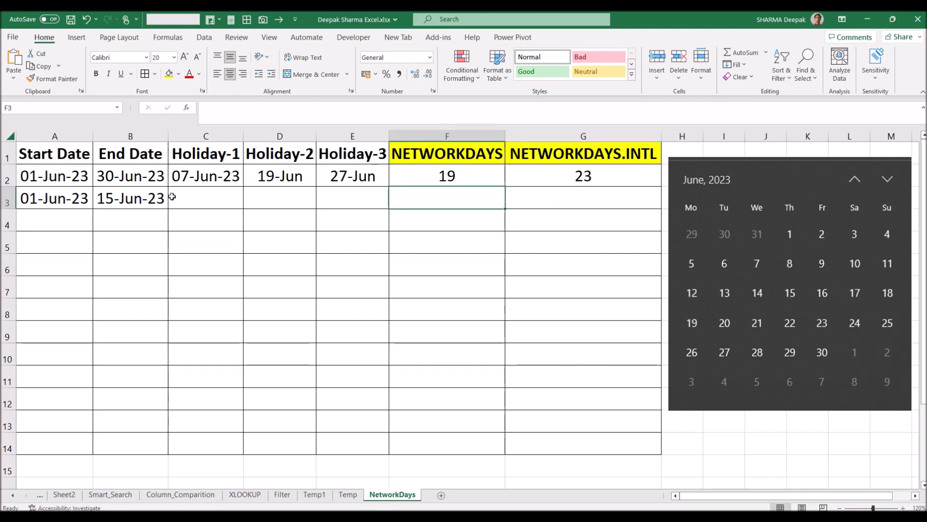
drag(444, 175, 542, 173)
key(ctrl+c)
click(482, 201)
key(ctrl+v)
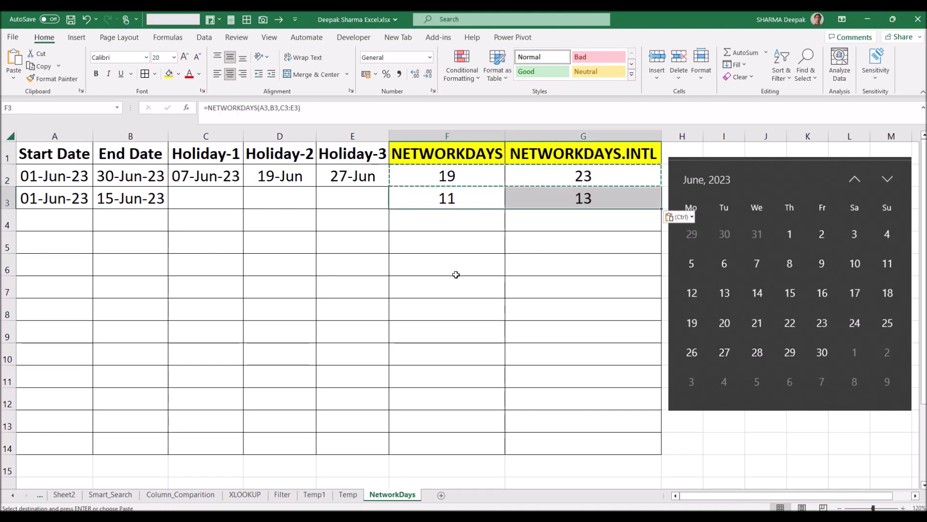
Check the copied formulas and their results in F3 and G3 against the June calendar
click(456, 274)
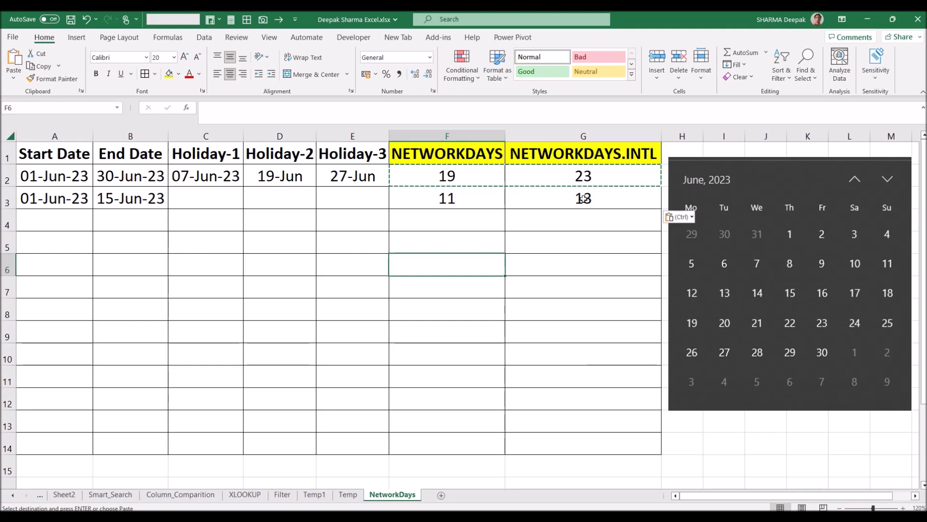
click(478, 198)
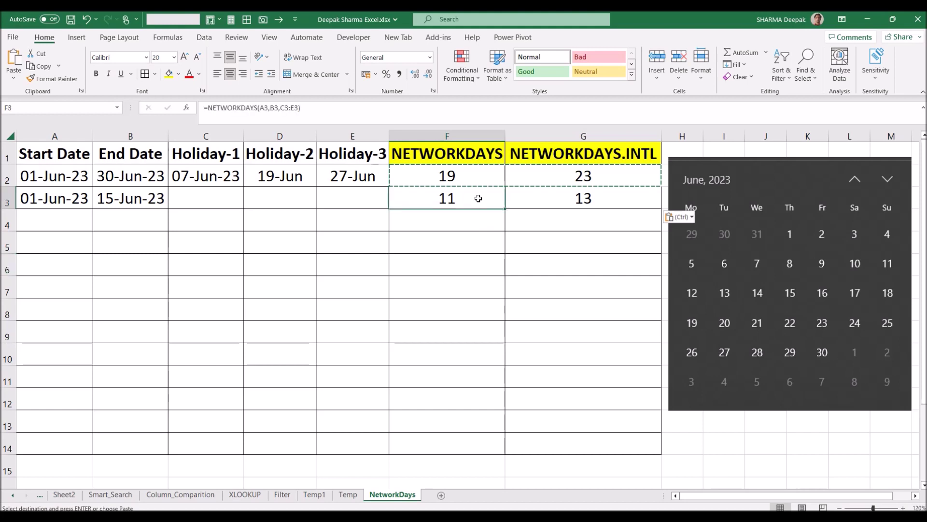
click(447, 136)
click(432, 204)
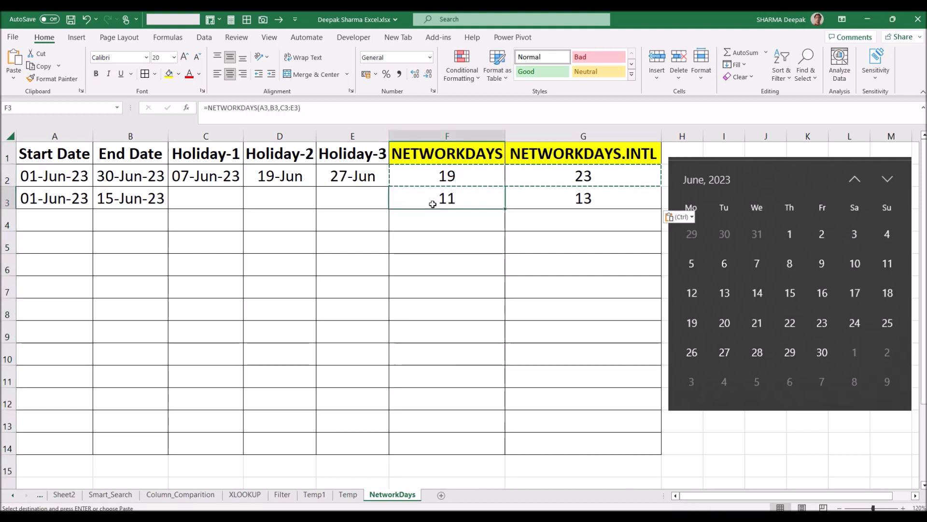
click(549, 139)
click(533, 203)
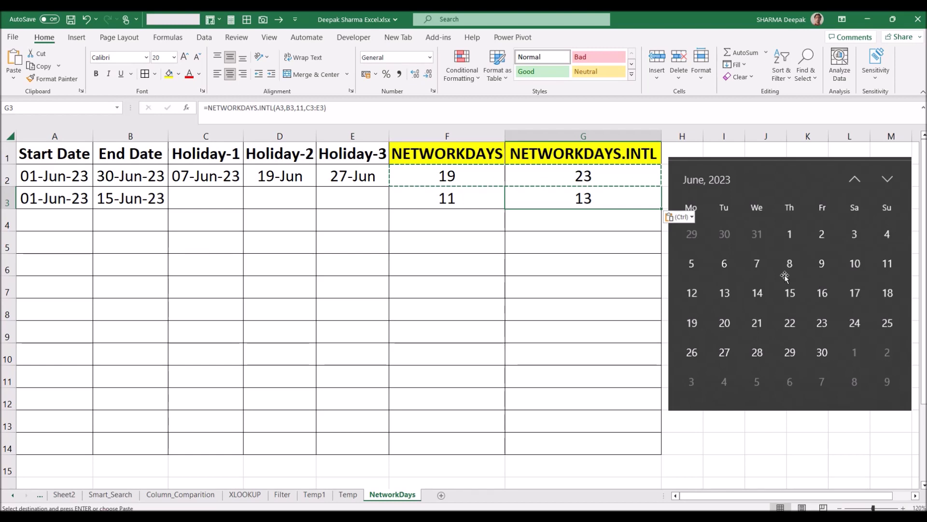
click(566, 221)
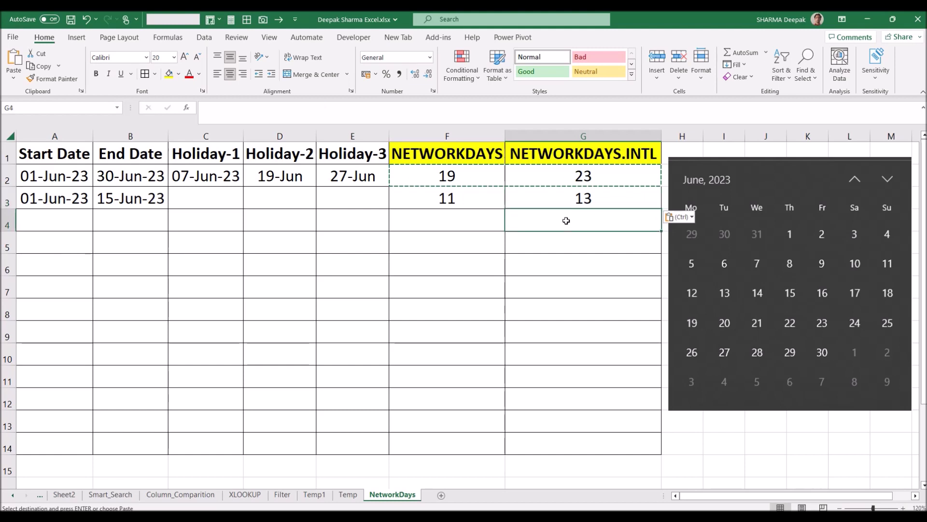